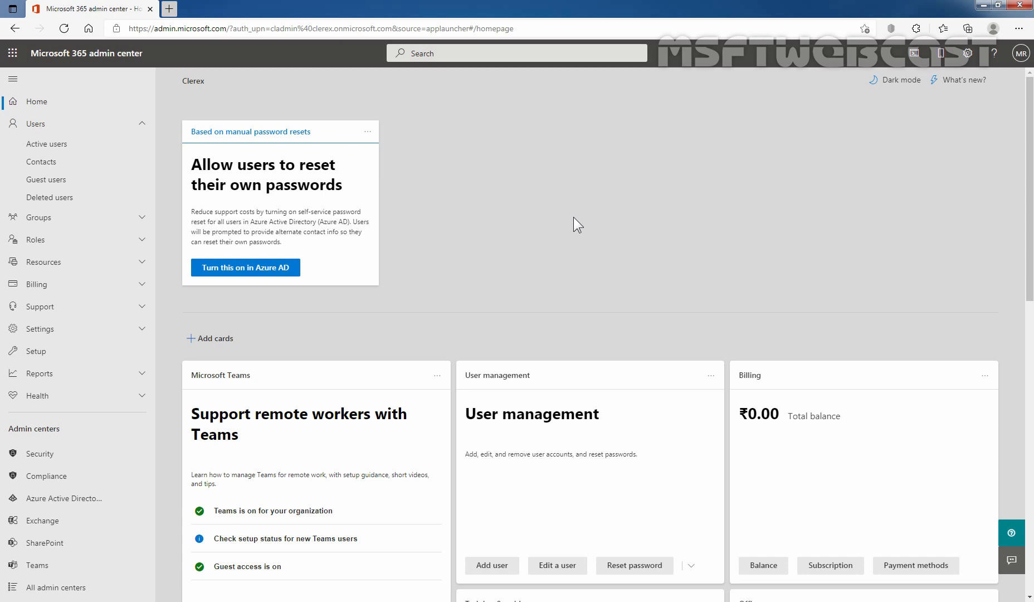
Open the multi-factor authentication management page from the account details of the active user listed directly above Projector1.
left_click(67, 144)
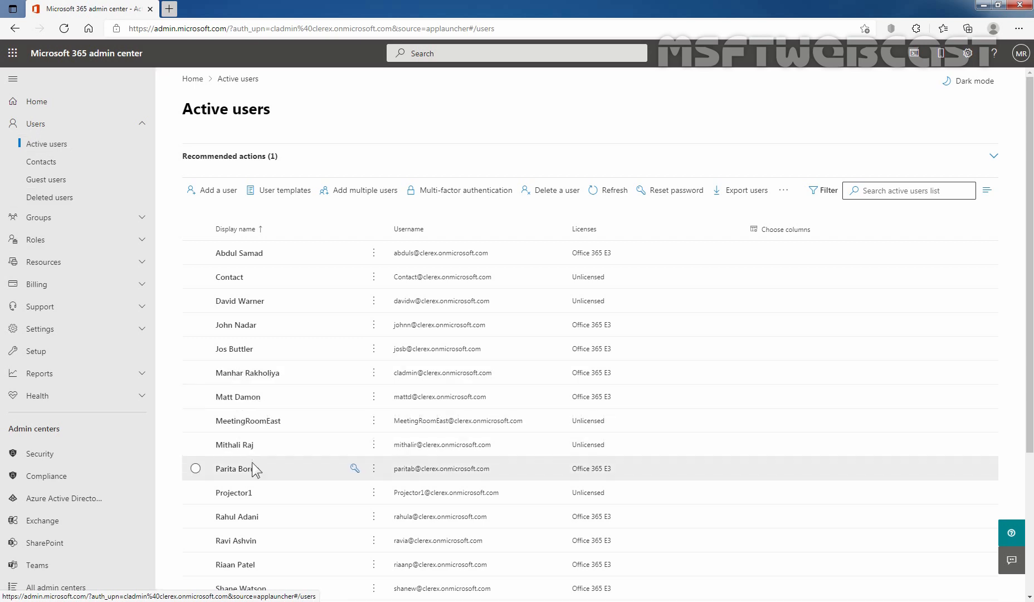
left_click(233, 473)
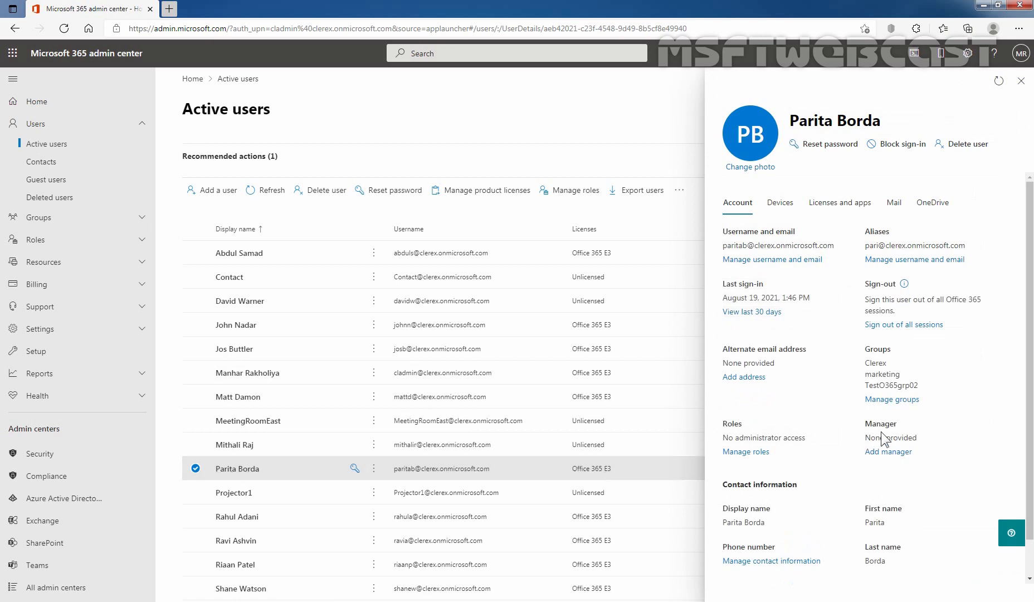
scroll(886, 428, "down", 1)
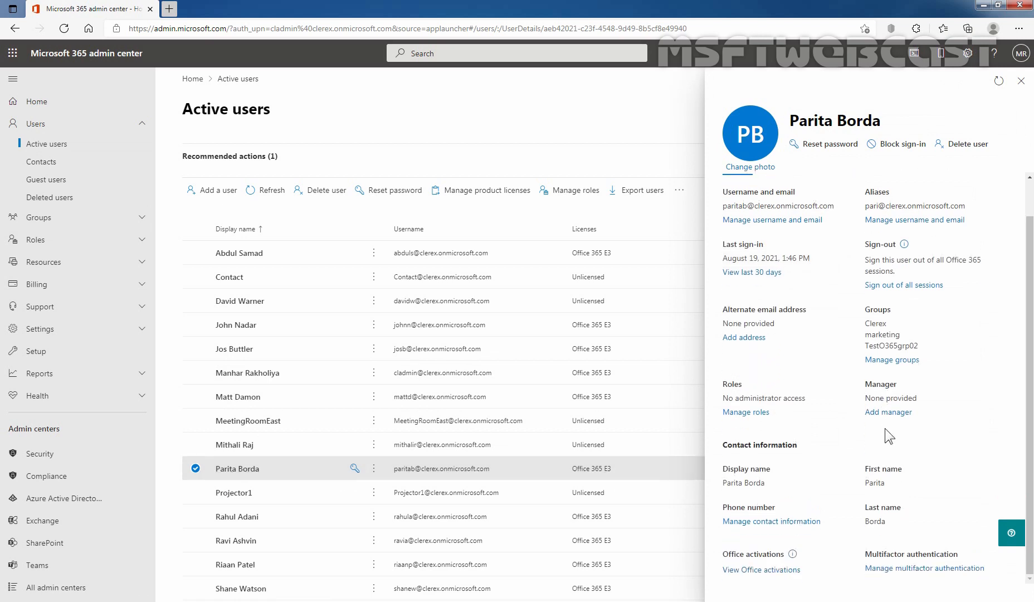
left_click(909, 568)
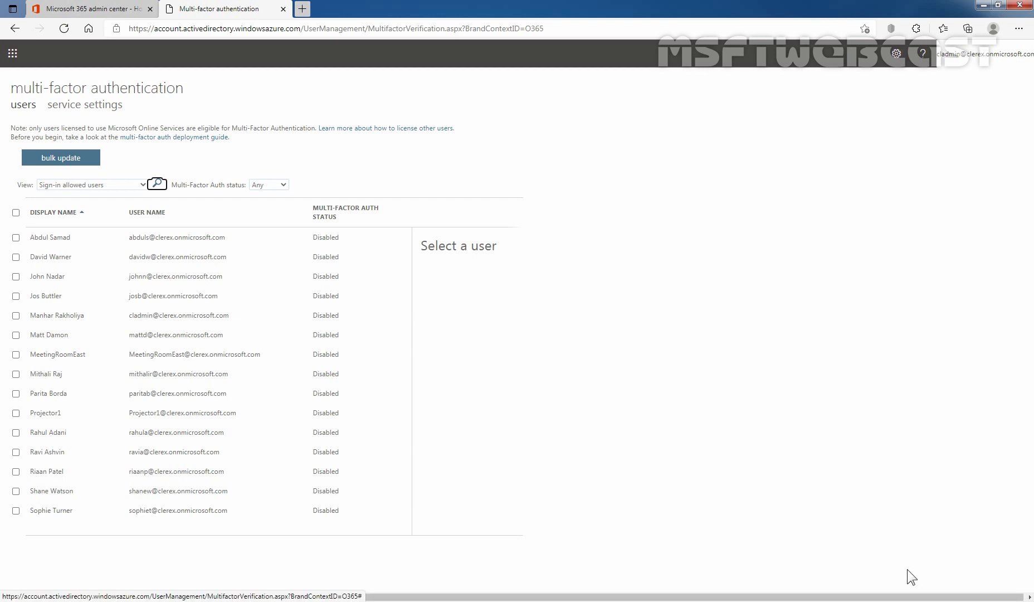
Require the user listed directly above Projector1 to provide contact methods again, and save the user settings.
left_click(65, 395)
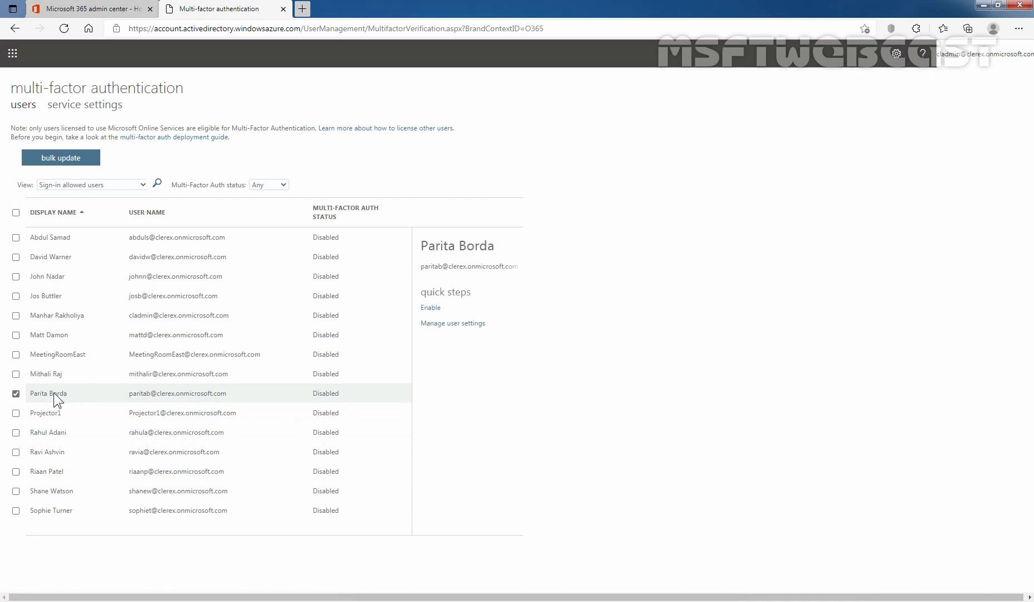
left_click(458, 324)
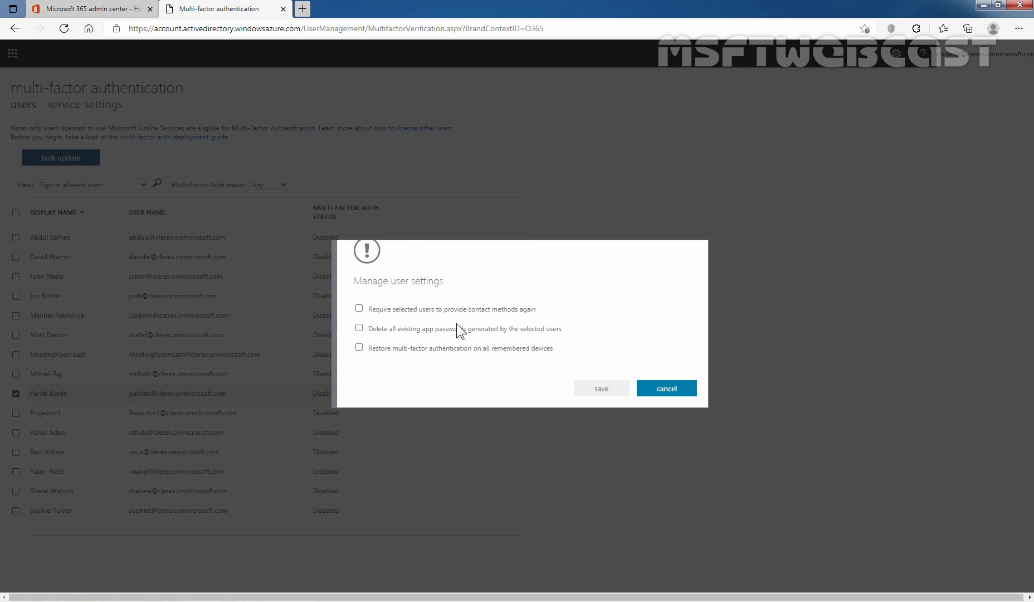
left_click(394, 308)
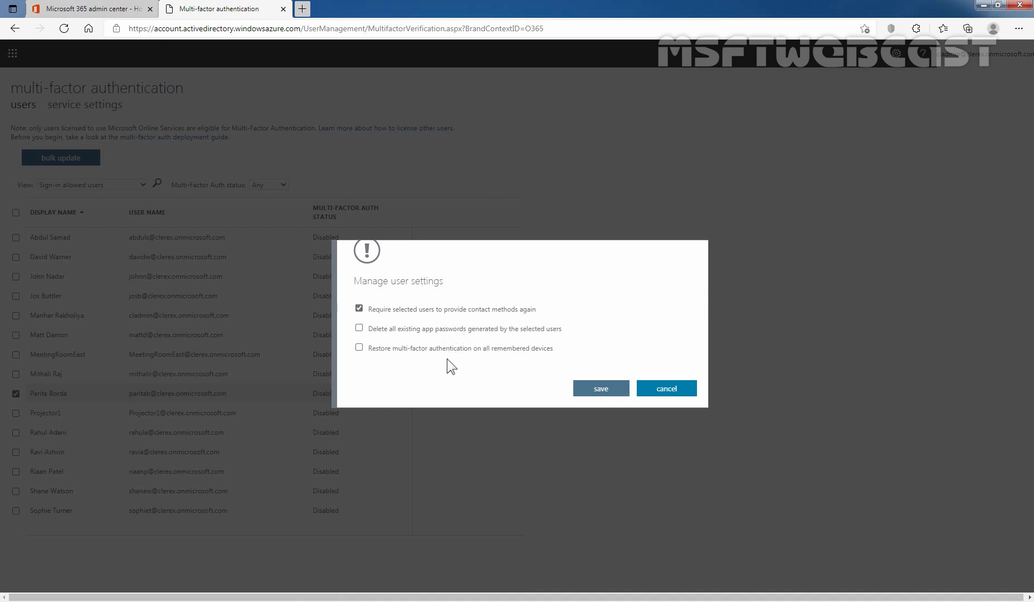
left_click(602, 394)
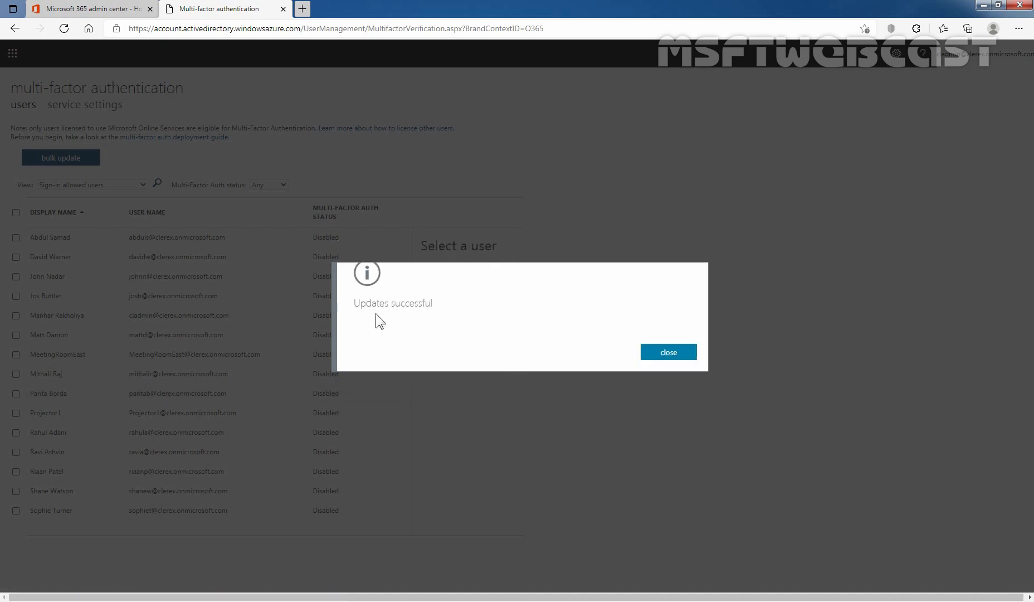
left_click(663, 354)
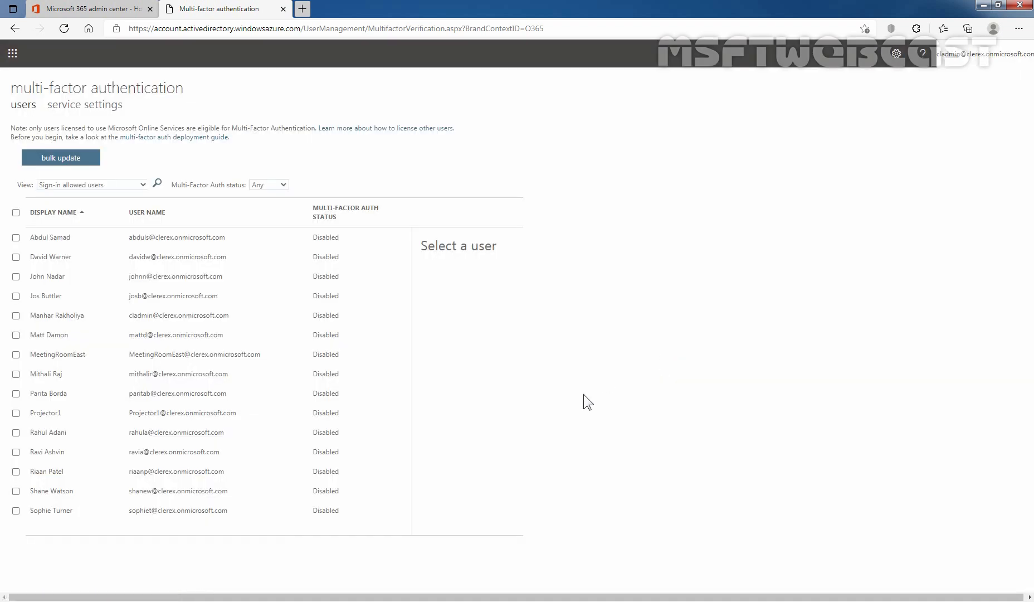
Enable multi-factor authentication for the same user listed directly above Projector1.
left_click(15, 393)
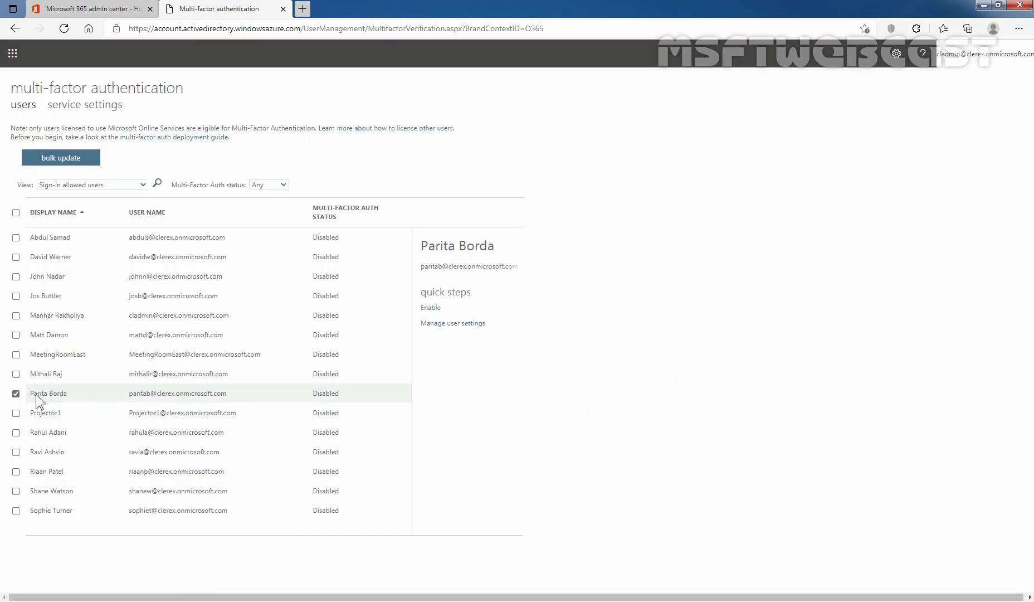
left_click(432, 310)
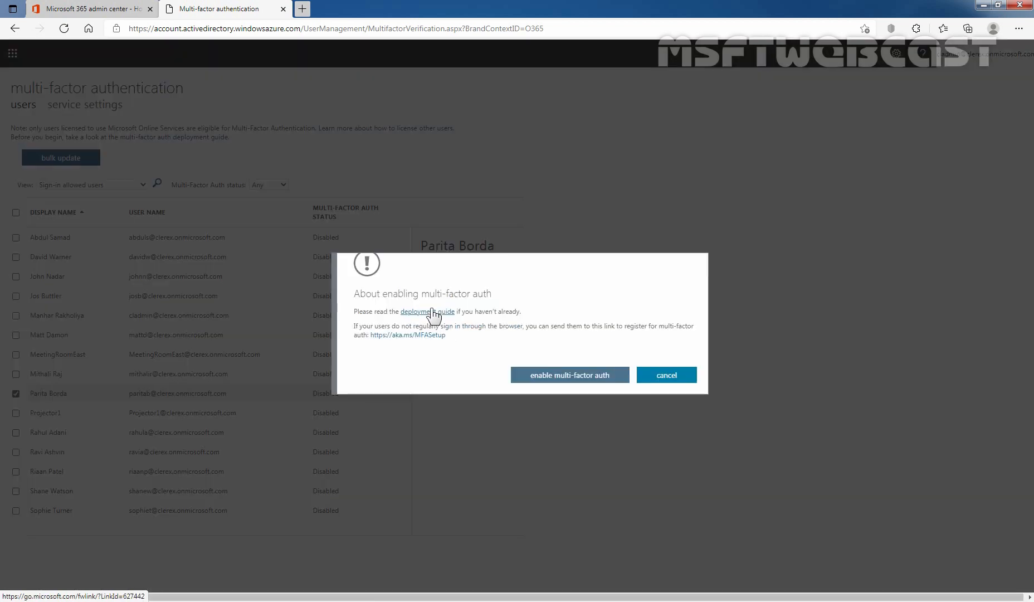
left_click(570, 375)
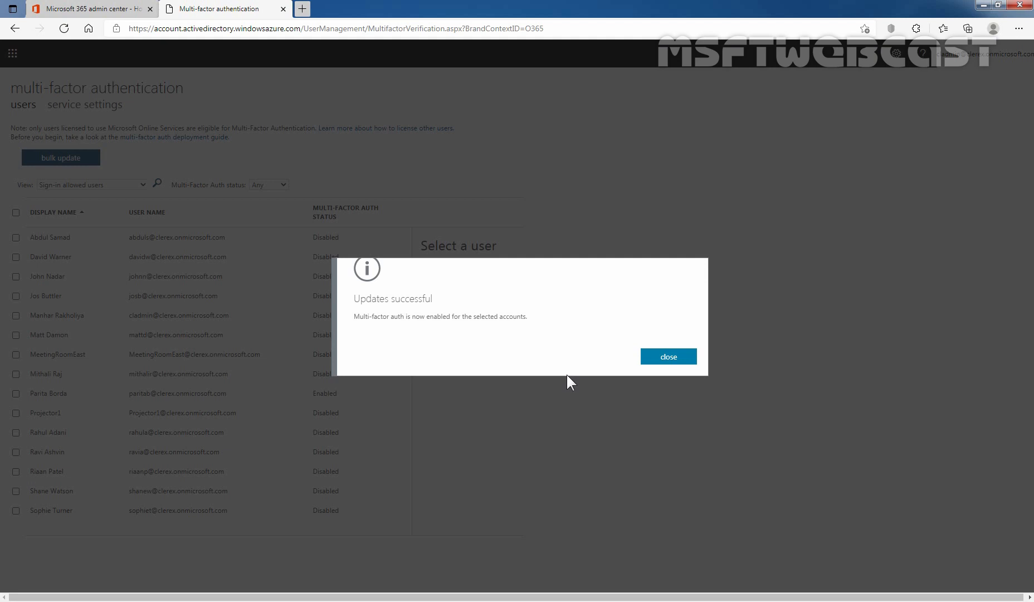
left_click(660, 355)
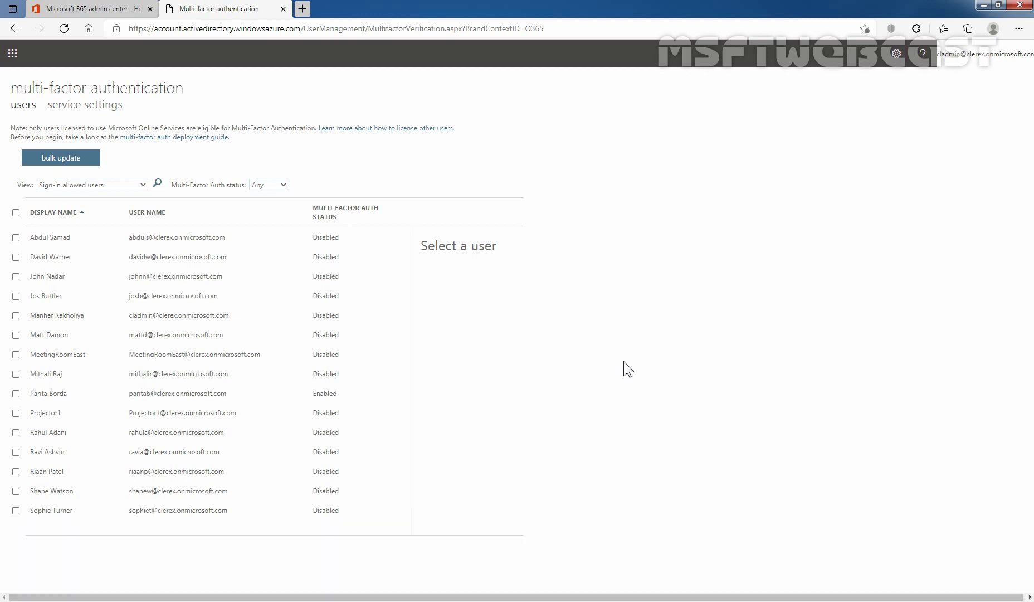
left_click(1018, 29)
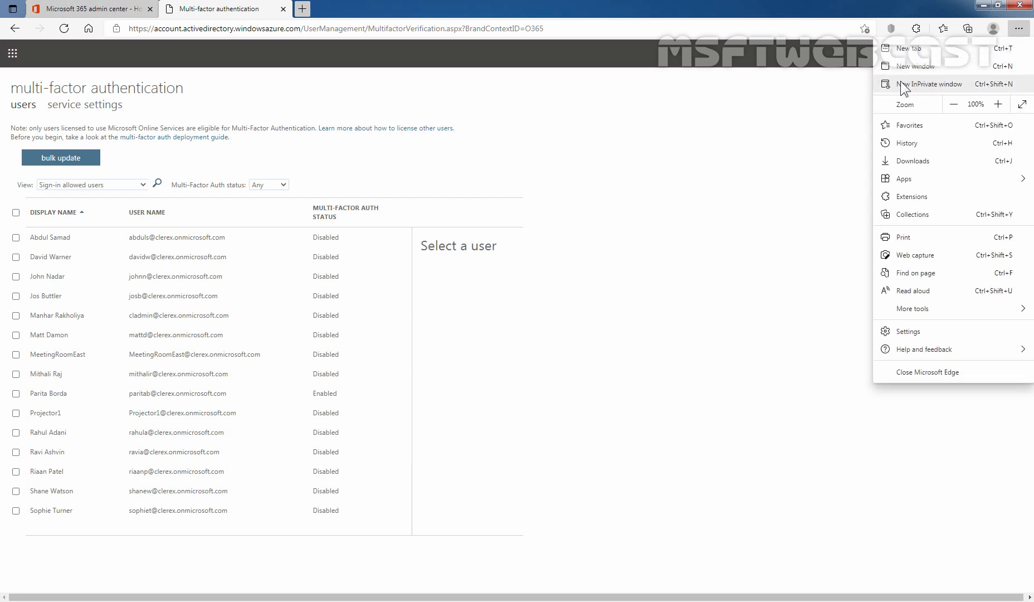
left_click(935, 83)
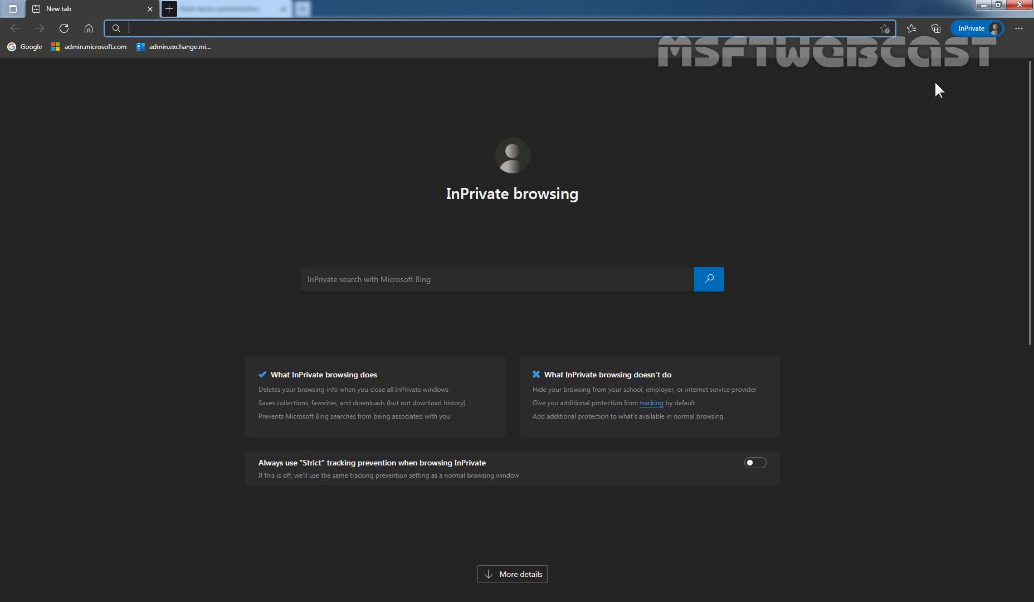
type("https:")
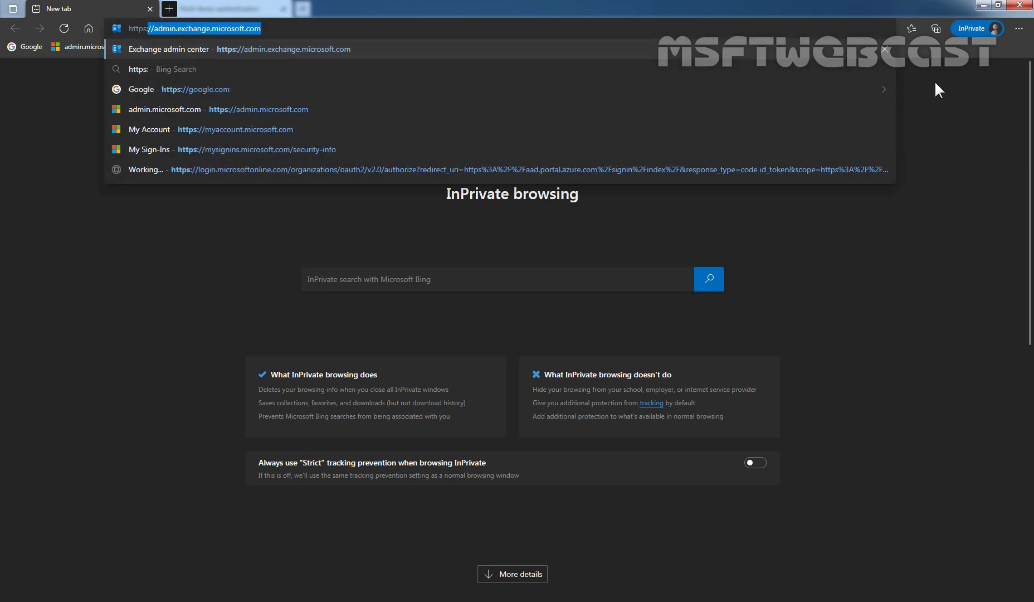
type("//out")
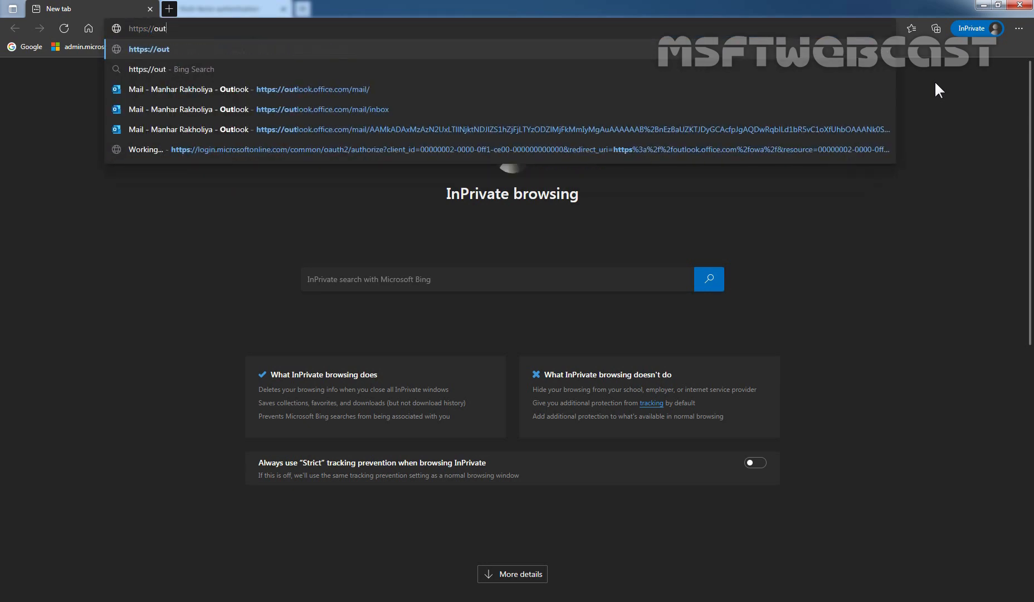
key("Down")
key("Down")
key("shift+Left")
key("shift+Left")
key("shift+Left")
key("shift+Left")
key("shift+Left")
key("shift+Left")
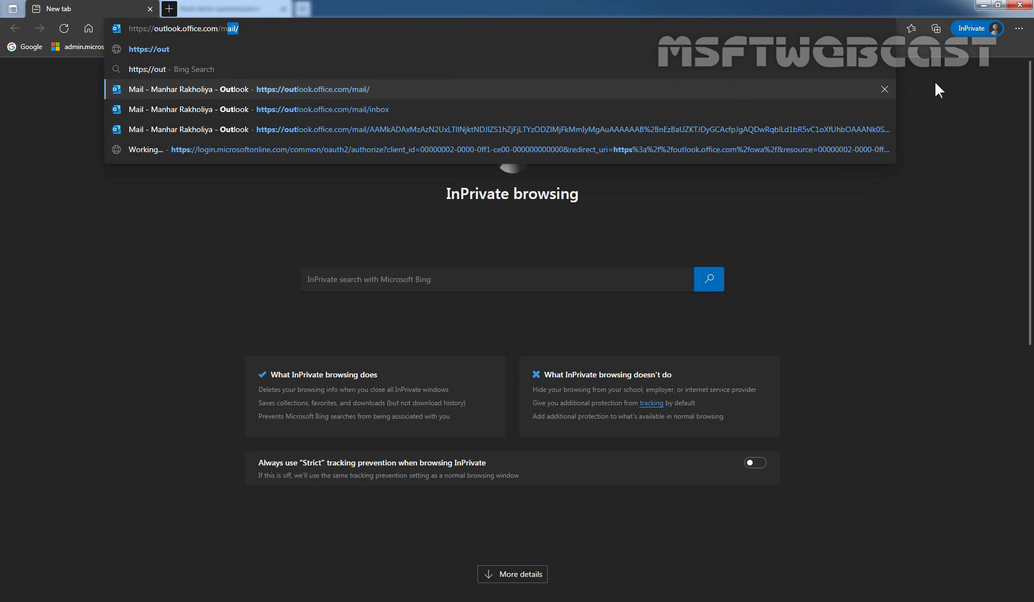
key("BackSpace")
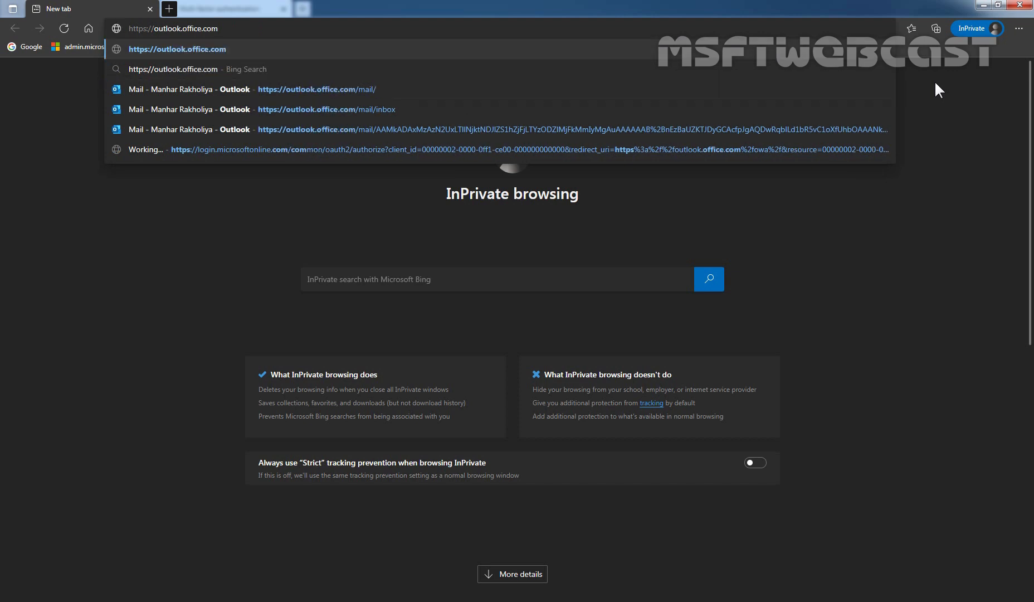
key("Return")
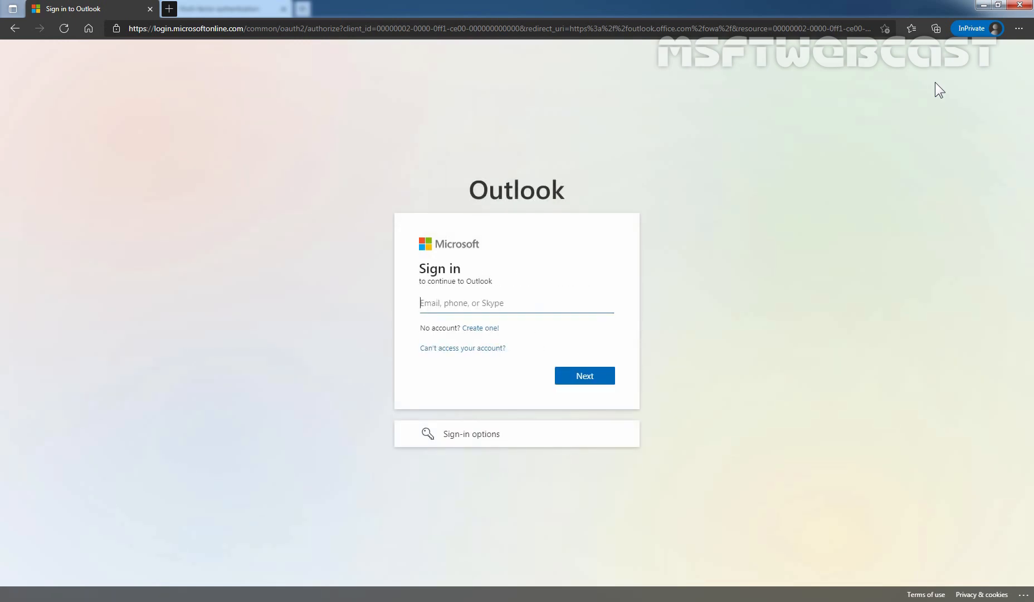
Sign in to Outlook with the MFA-enabled user's e-mail address and account password.
key("ctrl+v")
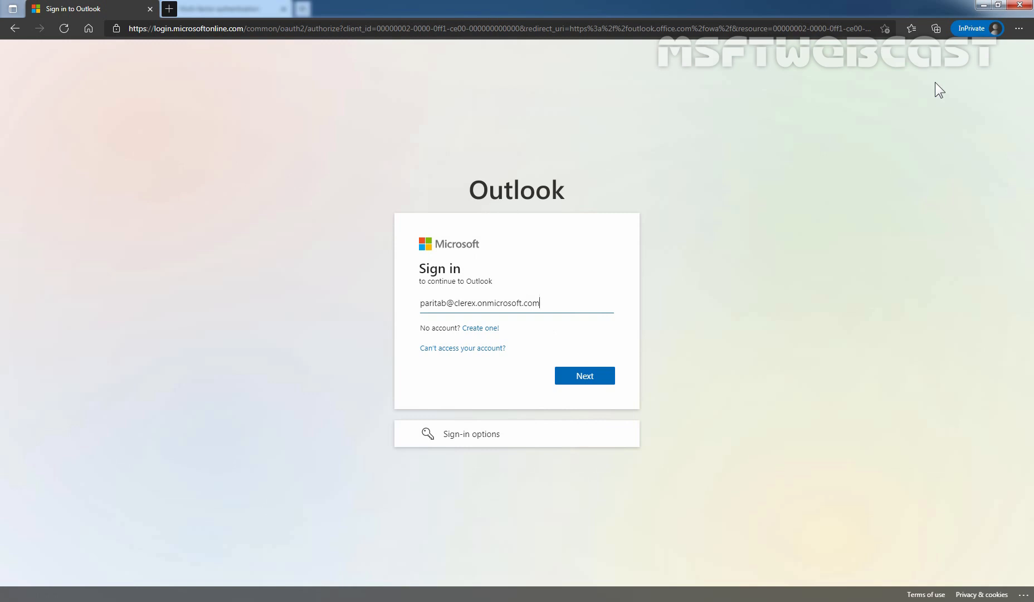
left_click(585, 382)
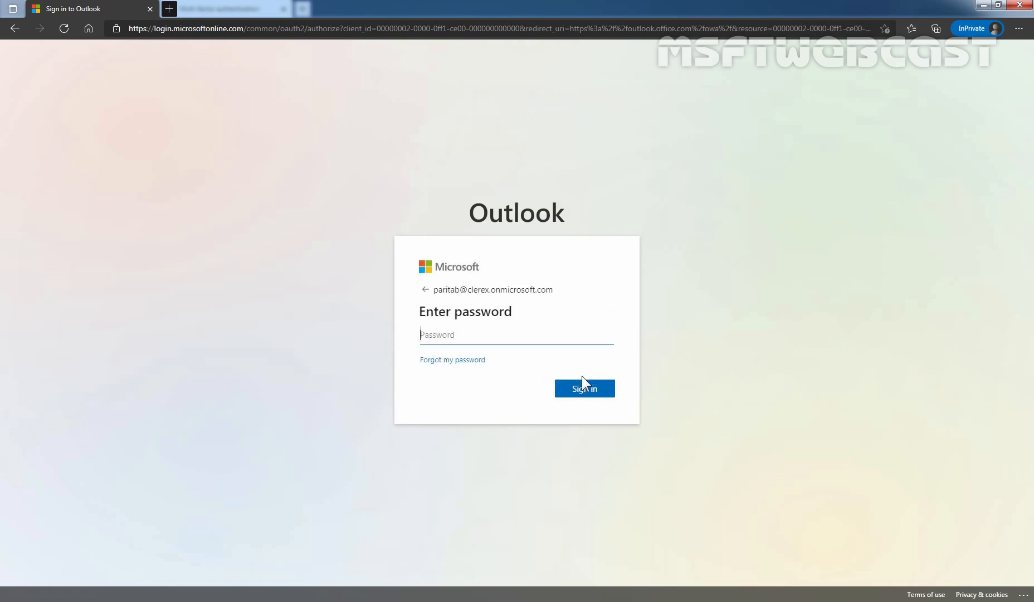
type("*********")
left_click(587, 393)
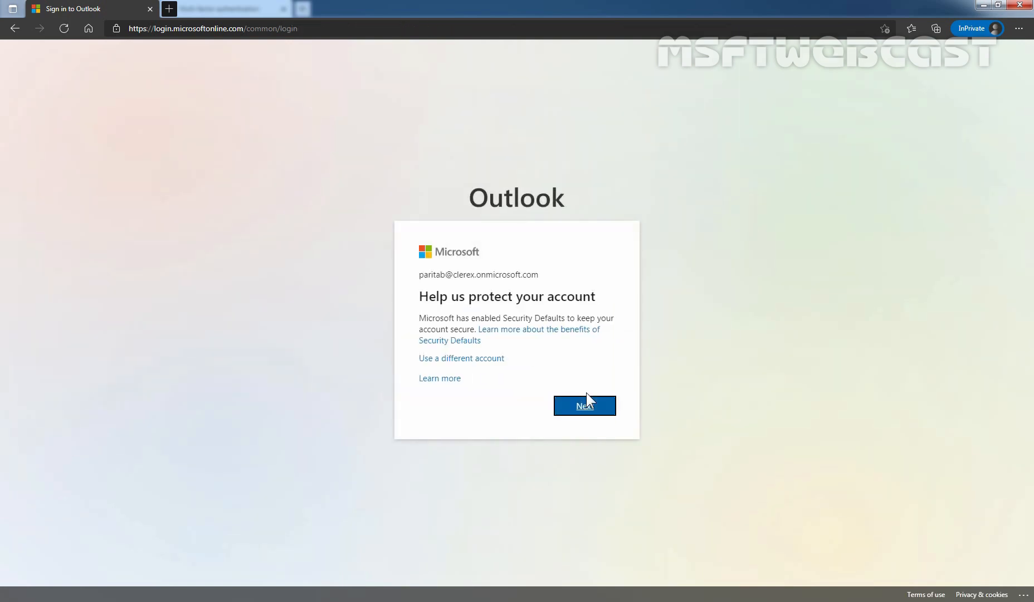
Complete the required security setup by registering Microsoft Authenticator with the QR code and approving the test notification.
left_click(584, 410)
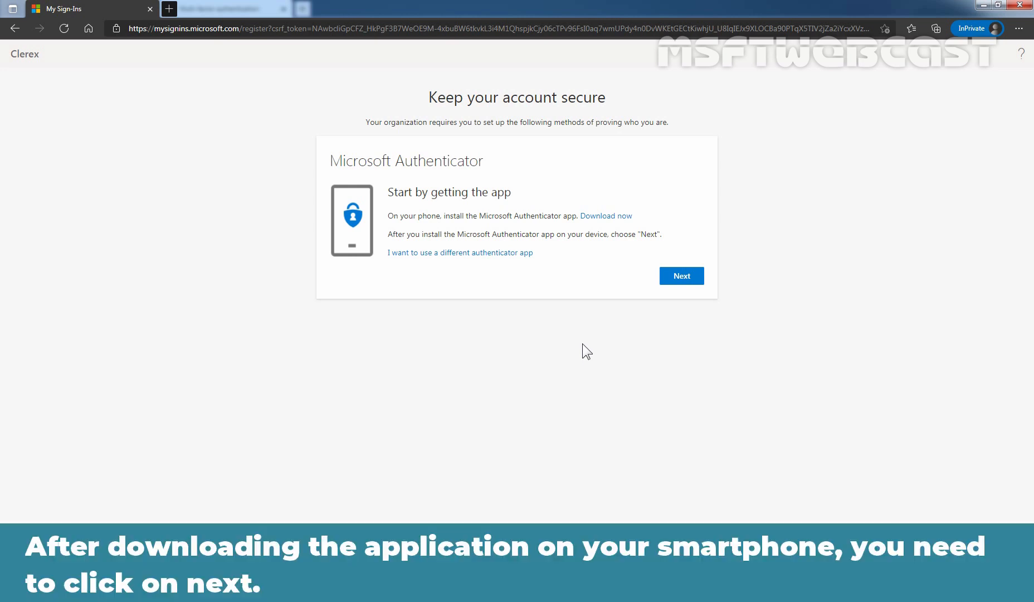
left_click(681, 276)
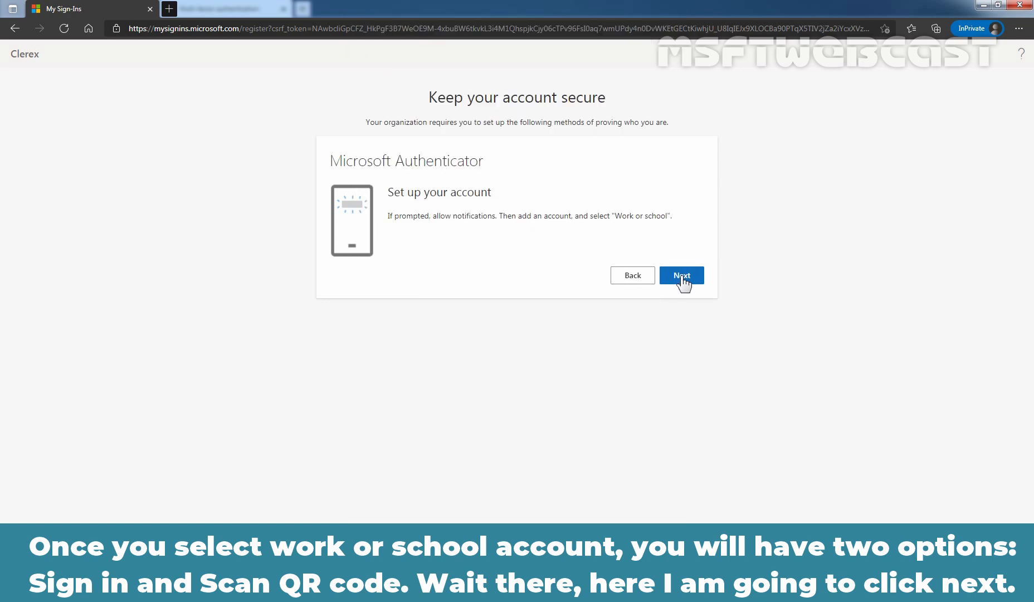
left_click(680, 276)
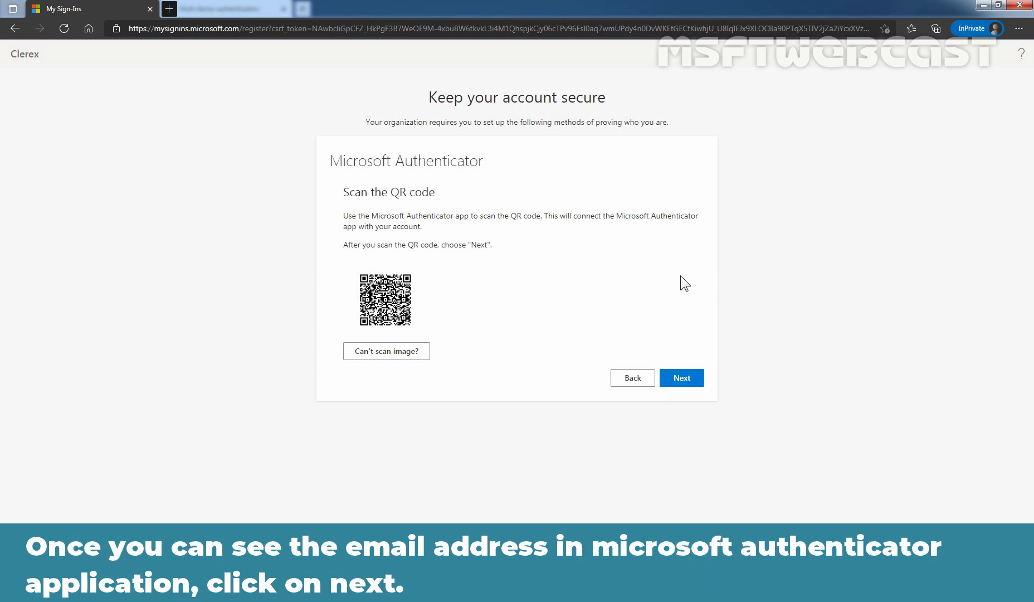
left_click(684, 378)
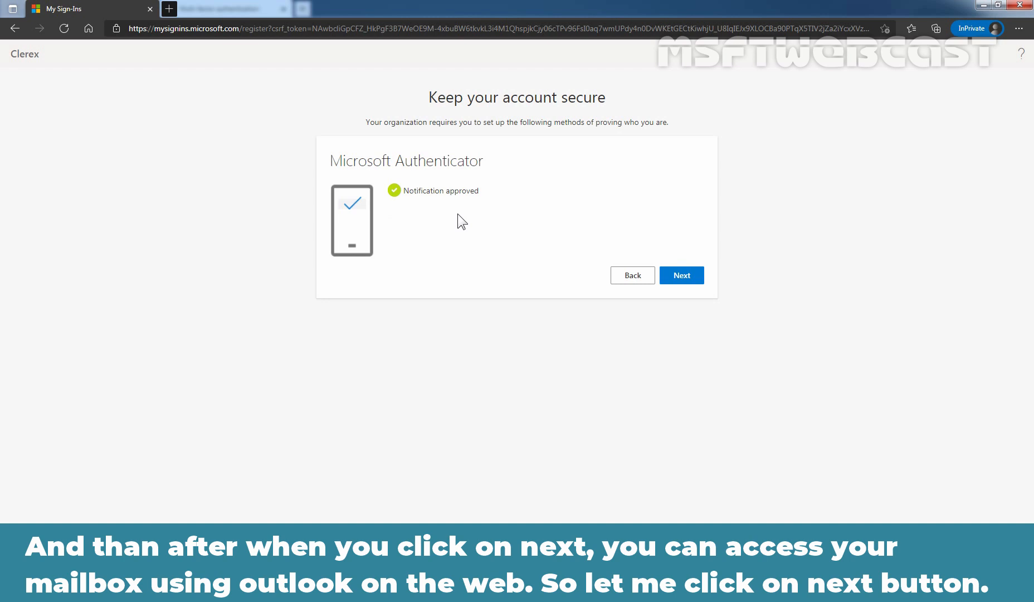
left_click(689, 279)
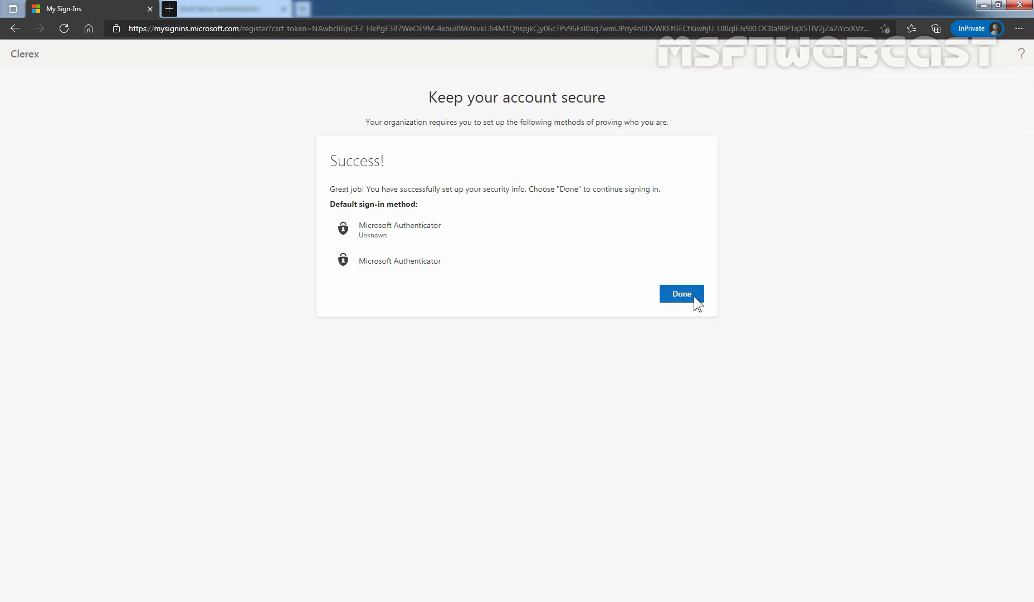
left_click(680, 295)
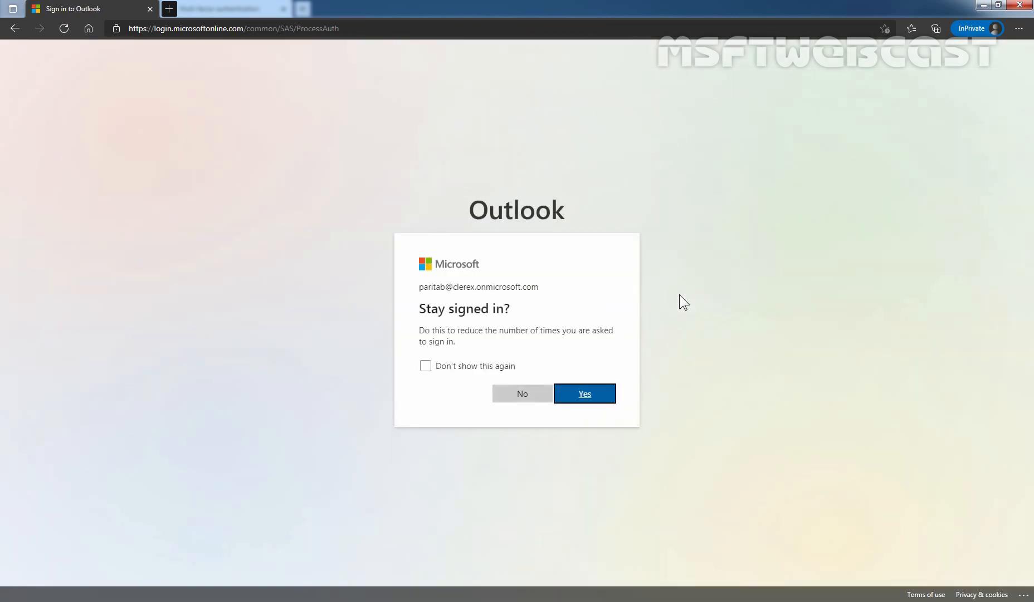
Choose to stay signed in to Outlook and turn on "Don't show this again" for the prompt.
left_click(481, 365)
left_click(586, 395)
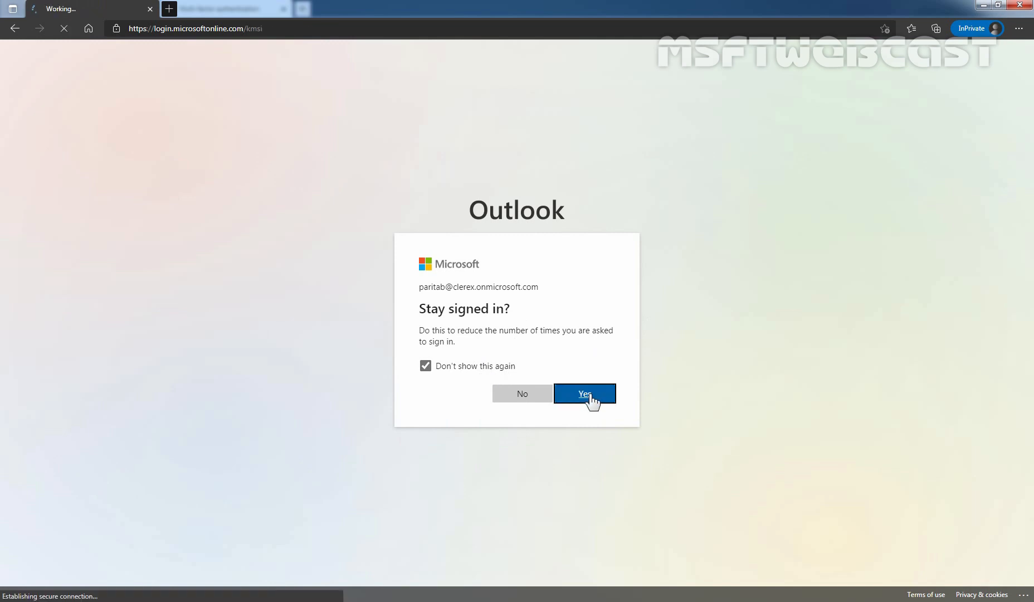